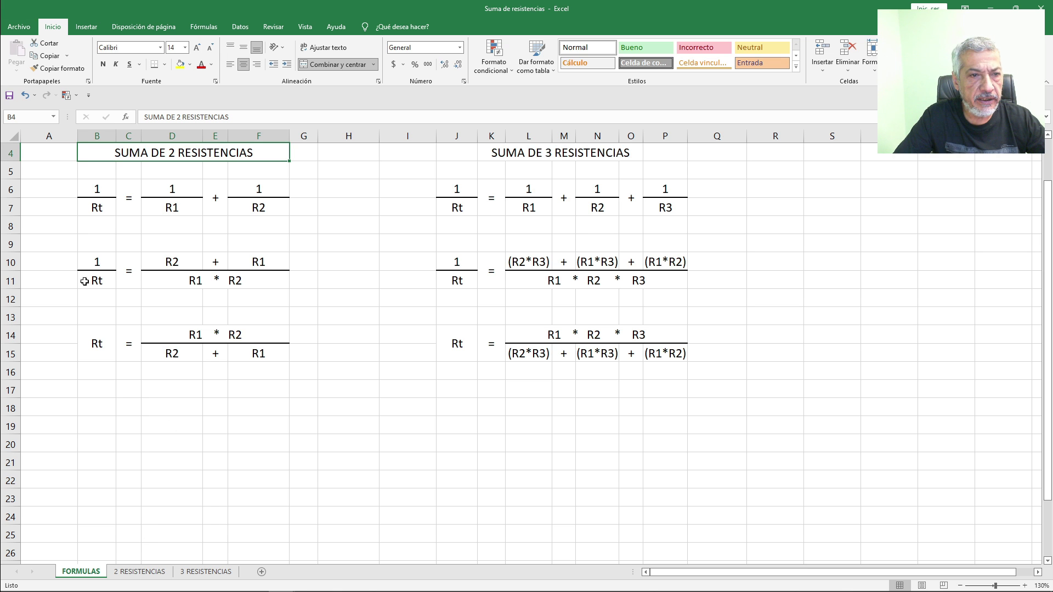
# Step: On the 2 RESISTENCIAS sheet, set both resistances, D4 and F4, to 20
pyautogui.click(138, 572)
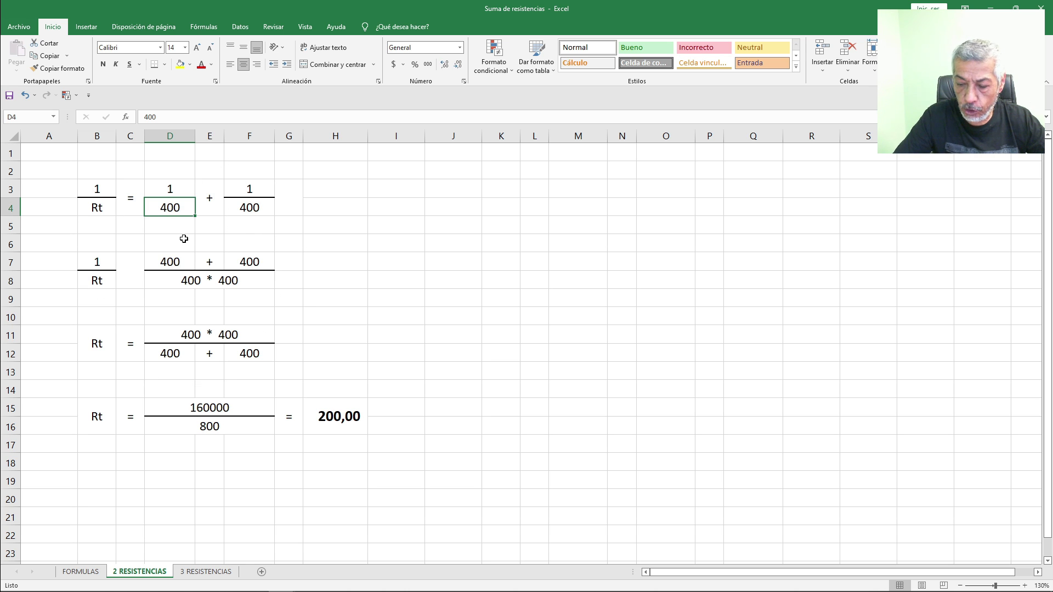
pyautogui.write('20')
pyautogui.press('Return')
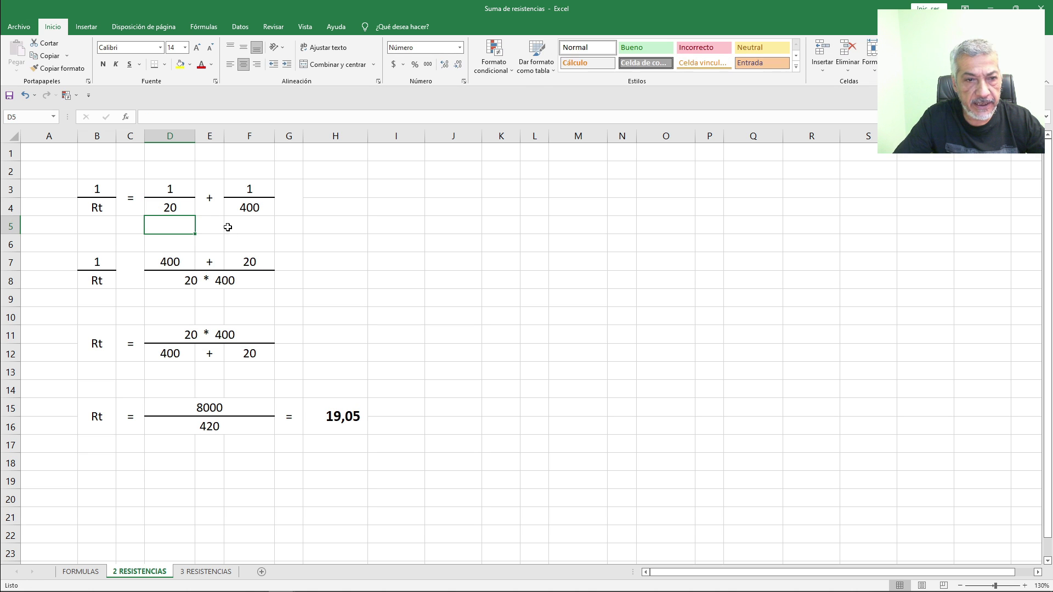
pyautogui.click(240, 207)
pyautogui.write('20')
pyautogui.press('Return')
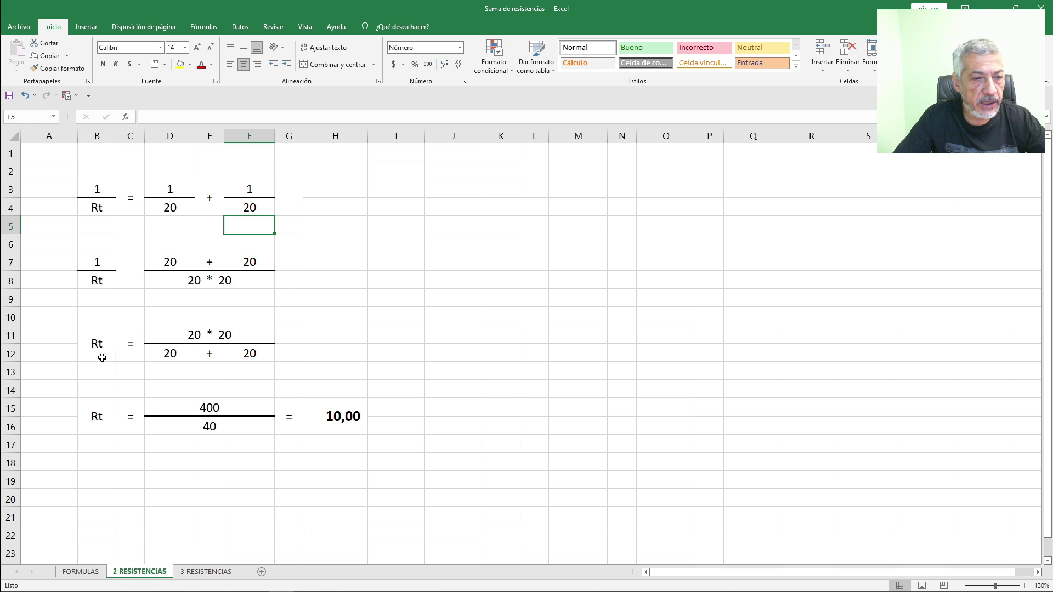
# Step: Inspect the formulas behind the final fraction's numerator and denominator and the total resistance result
pyautogui.click(185, 404)
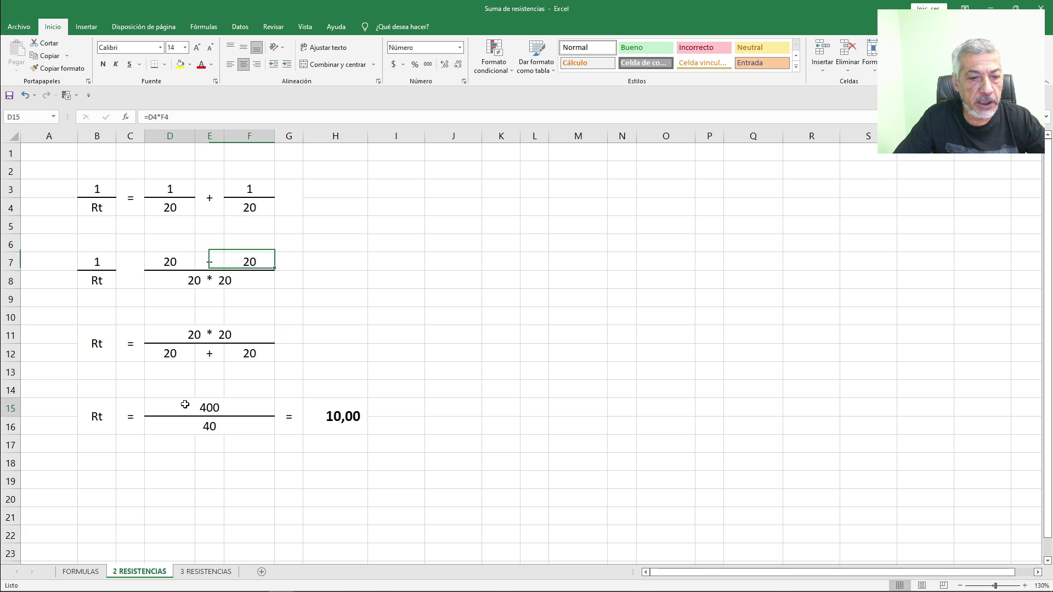
pyautogui.click(224, 429)
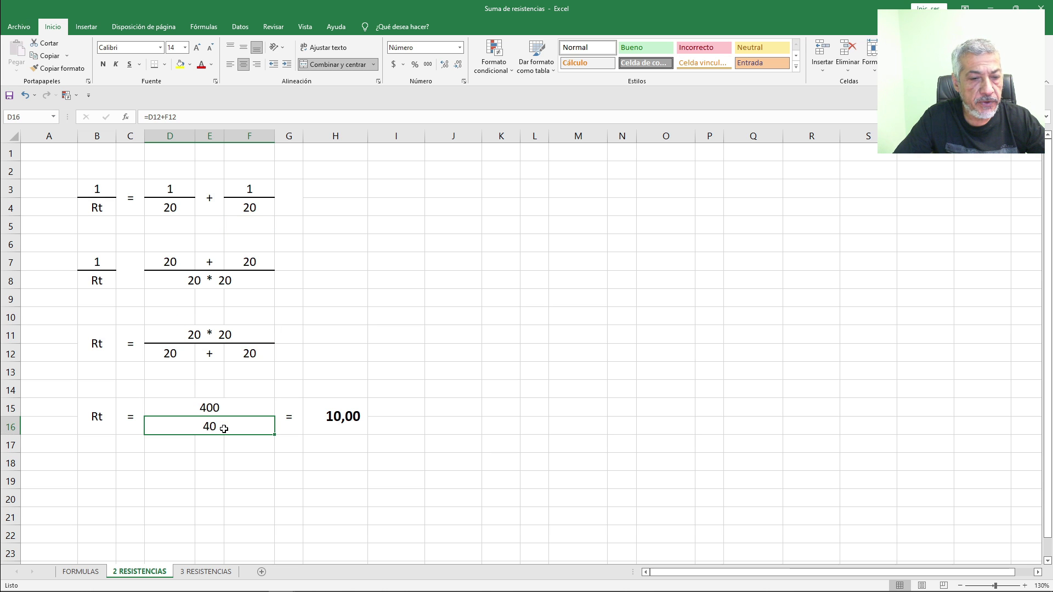
pyautogui.click(349, 408)
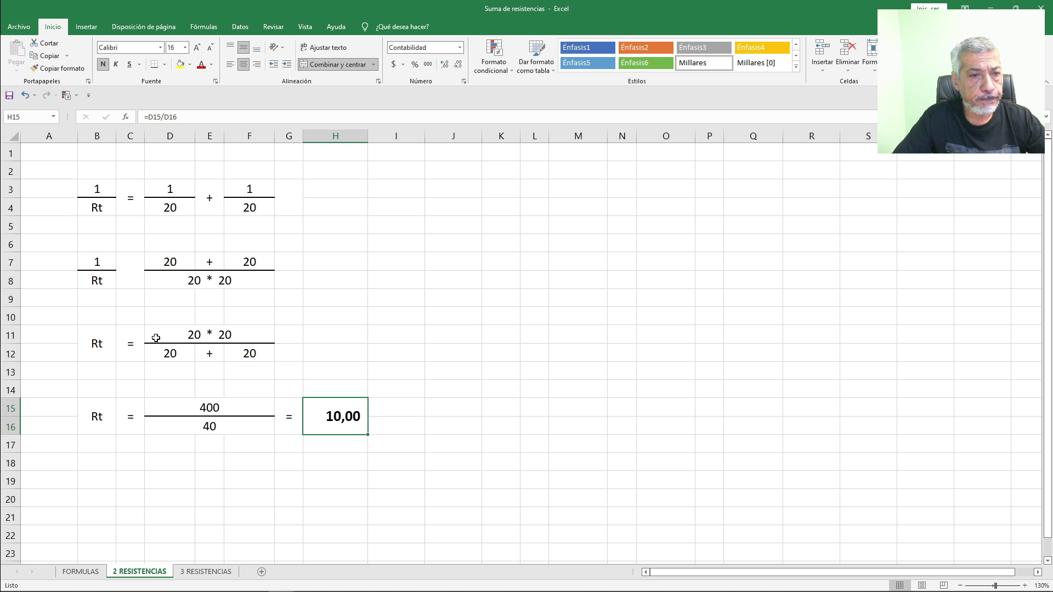
# Step: Set both resistances in D4 and F4 to 100
pyautogui.click(153, 205)
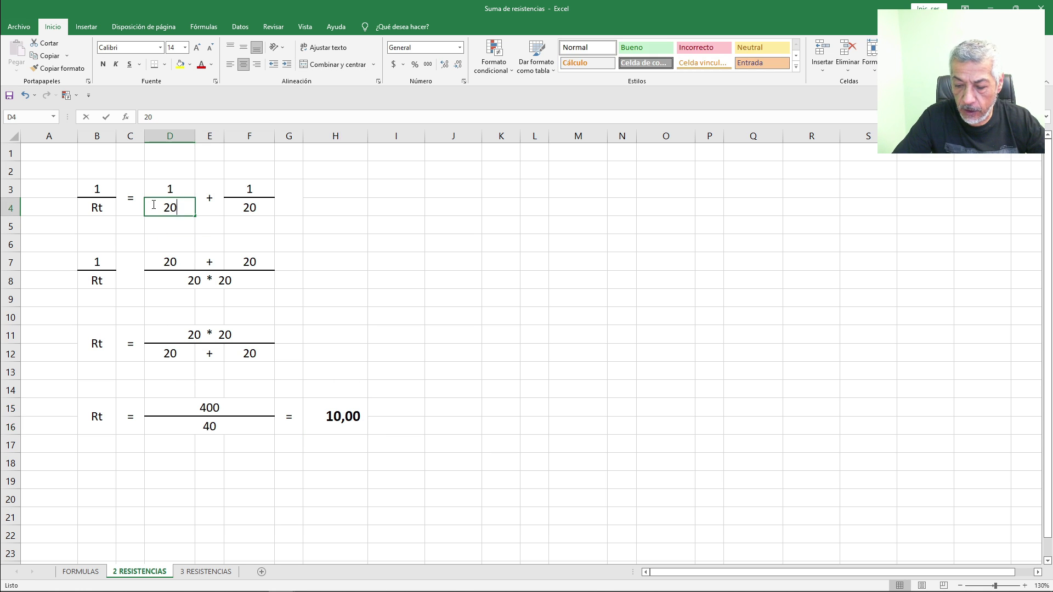
pyautogui.write('100')
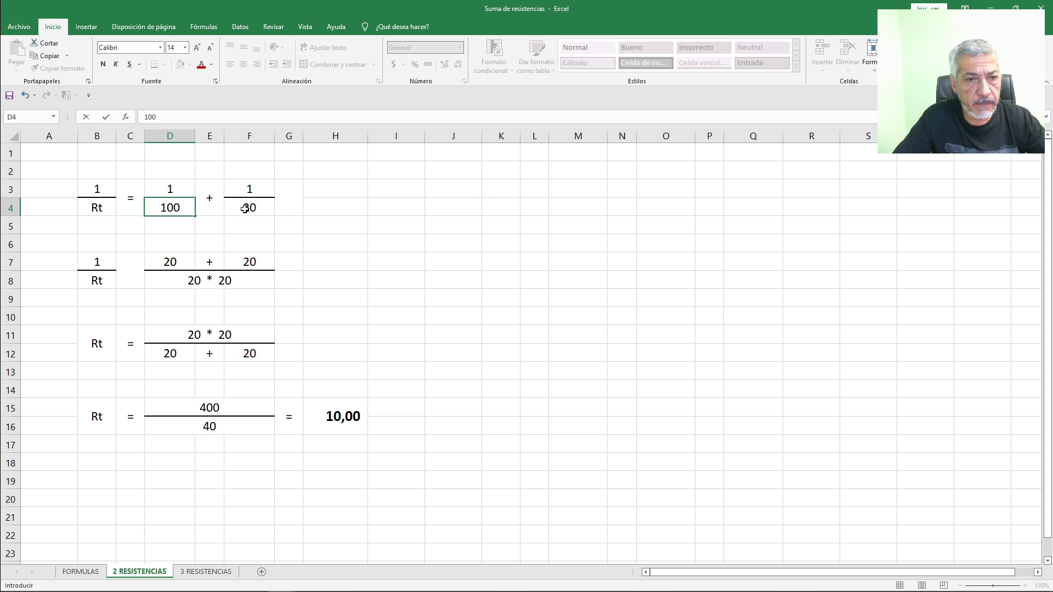
pyautogui.click(245, 209)
pyautogui.write('100')
pyautogui.press('Return')
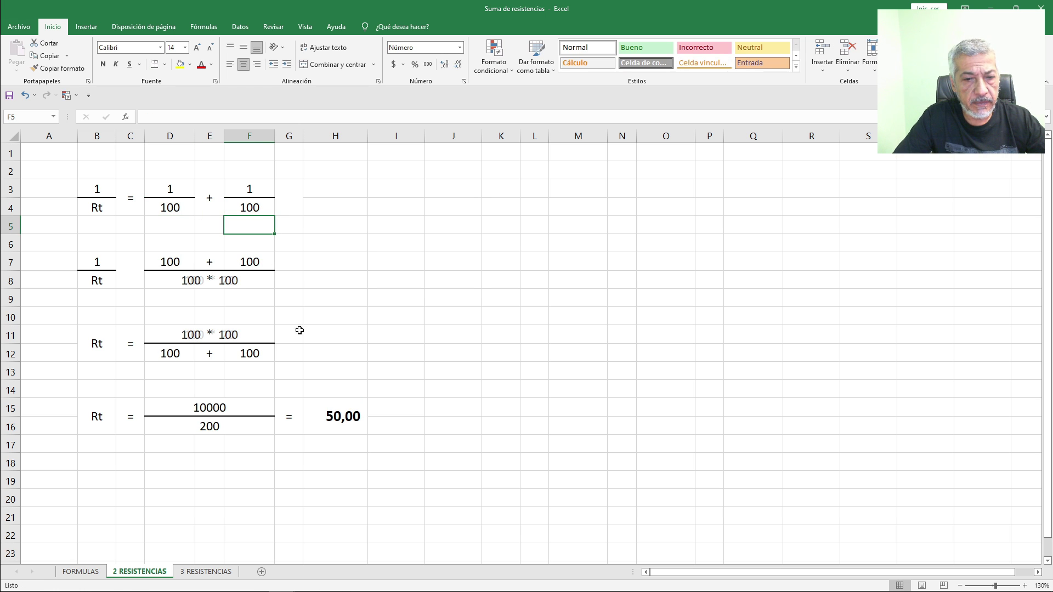
# Step: Set the second resistance in F4 to 20 and the first resistance in D4 to 40
pyautogui.click(155, 207)
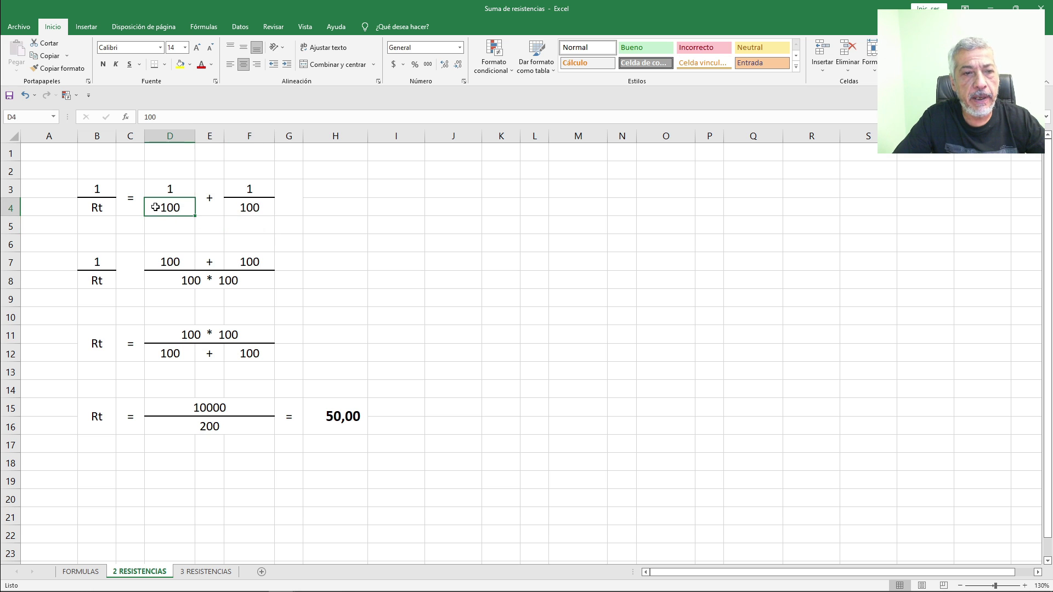
pyautogui.click(240, 209)
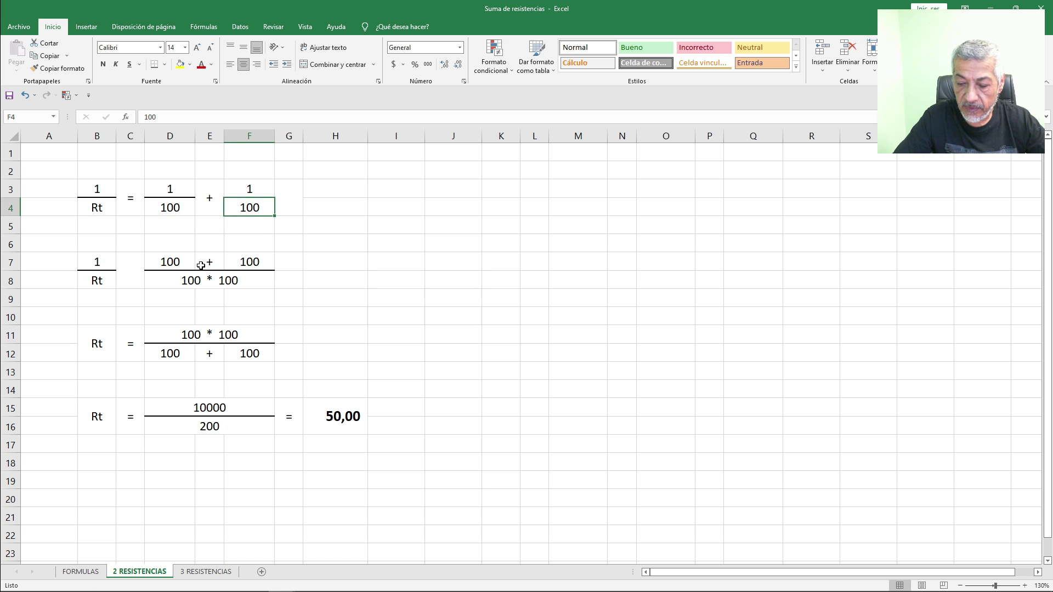
pyautogui.write('20')
pyautogui.press('Return')
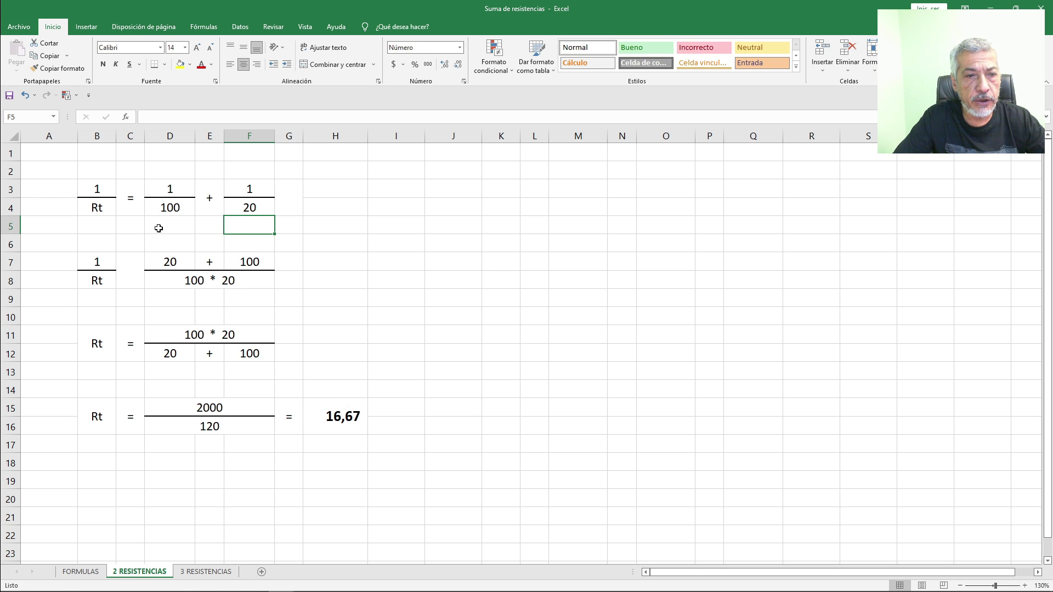
pyautogui.click(149, 204)
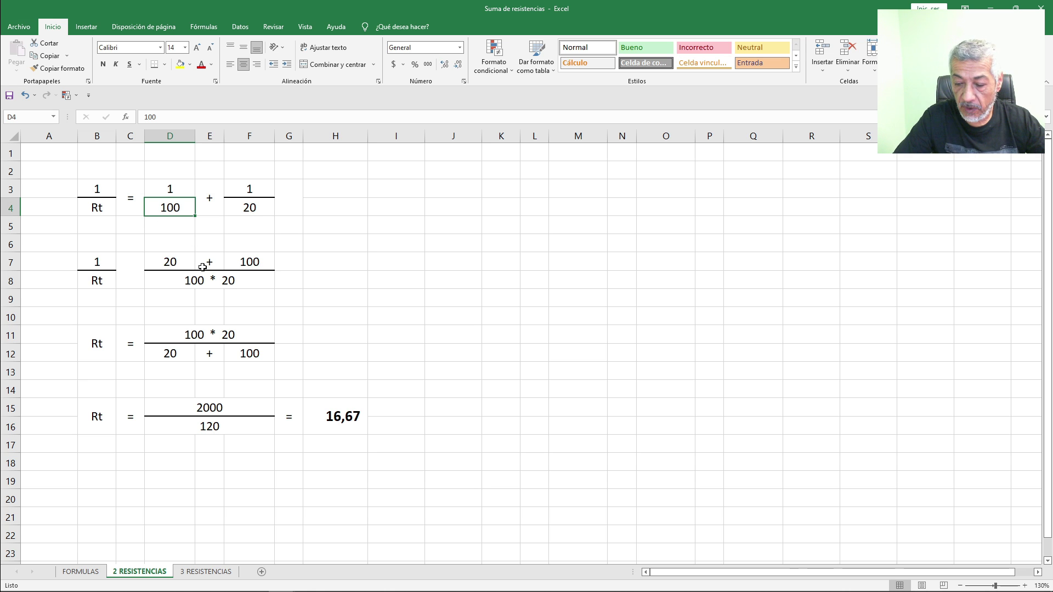
pyautogui.write('40')
pyautogui.press('Return')
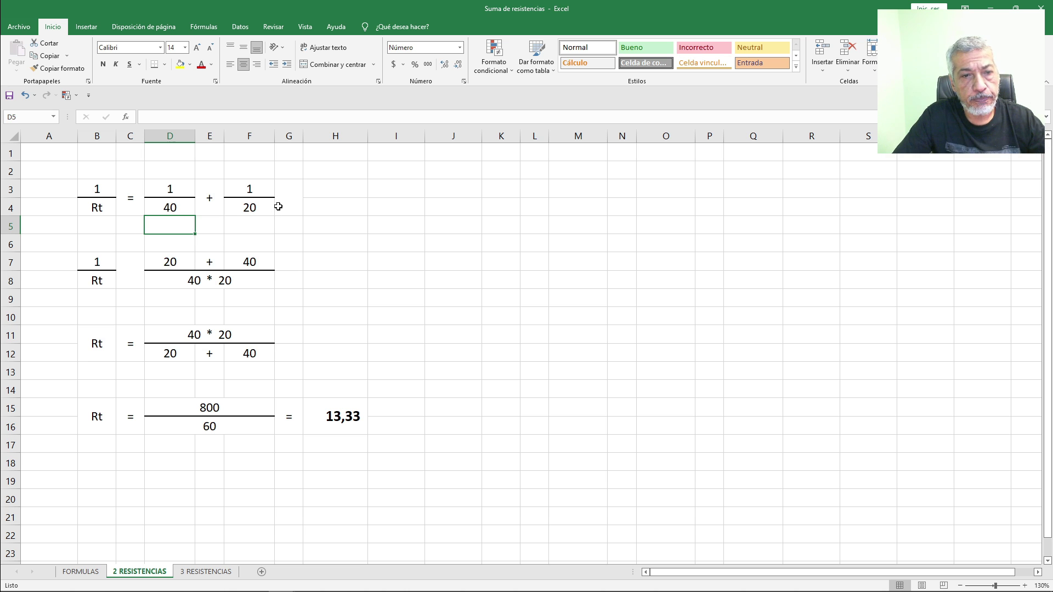
# Step: Try 100 and then 1000 as the second resistance in F4
pyautogui.click(250, 207)
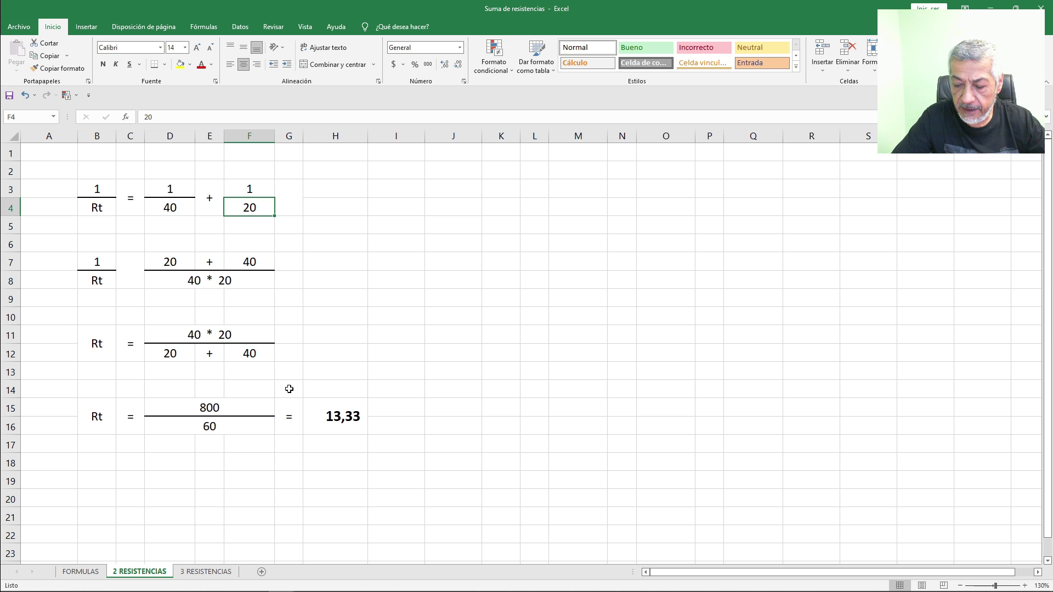
pyautogui.write('100')
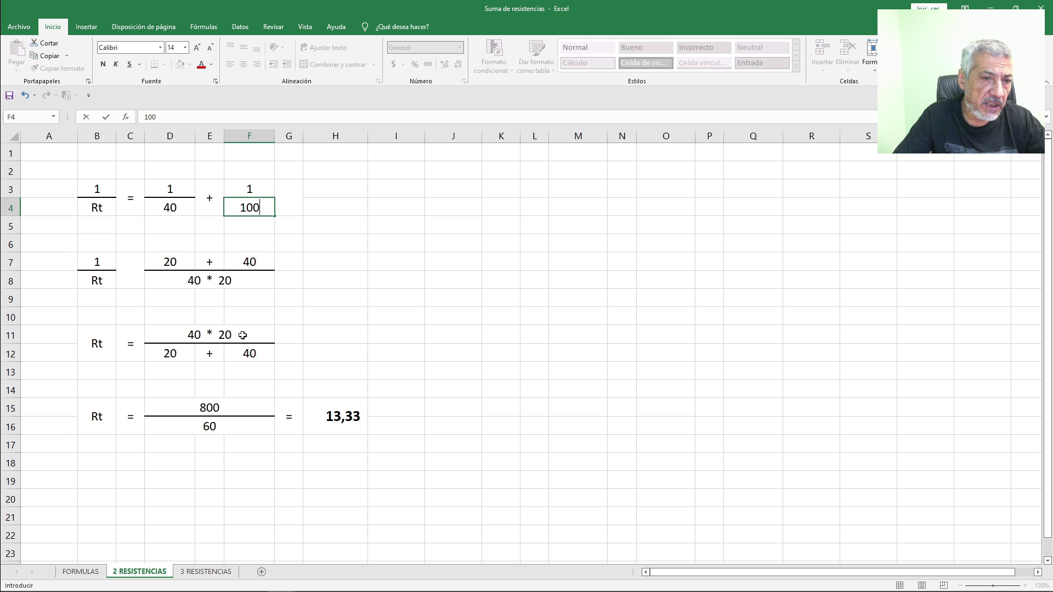
pyautogui.press('Return')
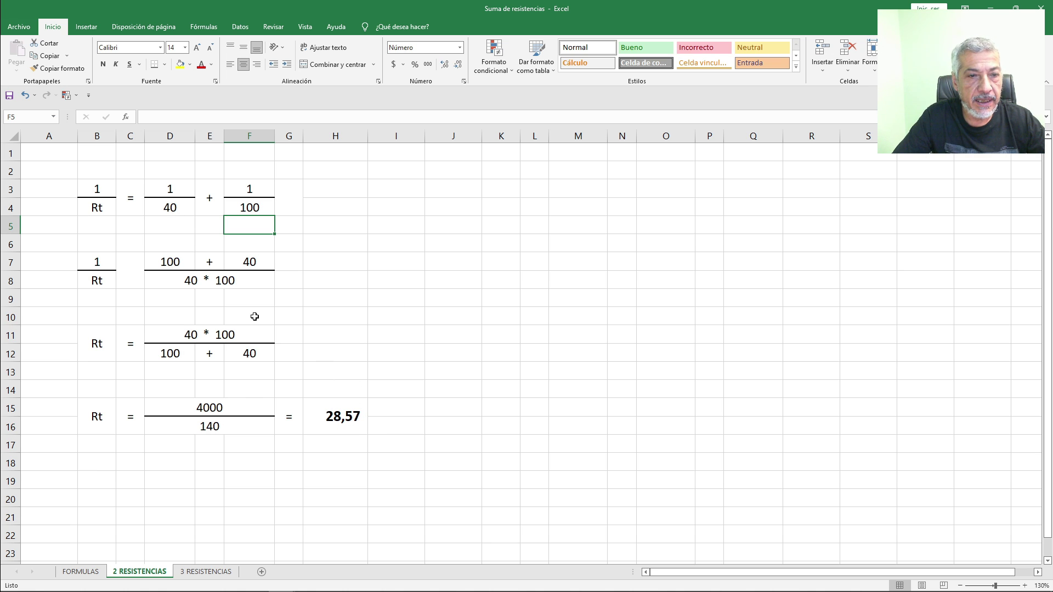
pyautogui.doubleClick(237, 213)
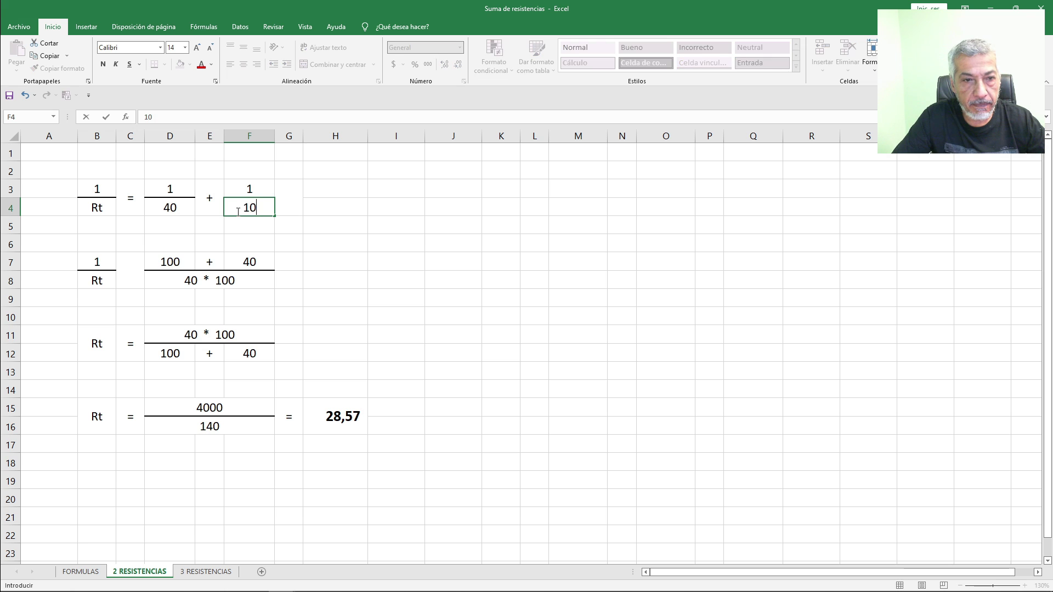
pyautogui.write('0')
pyautogui.press('Return')
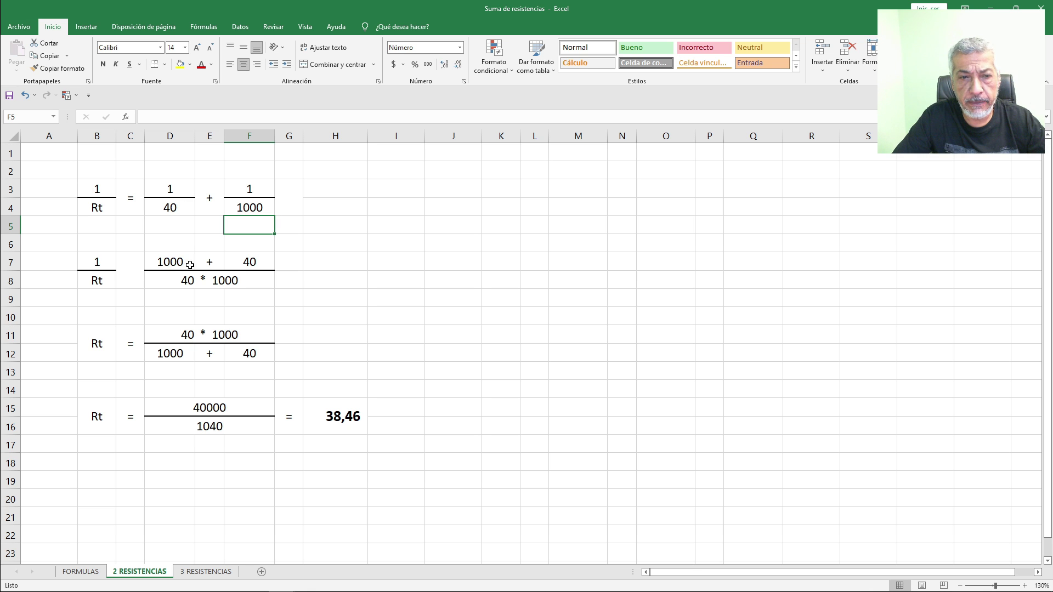
# Step: Enter 40 as the first resistance in D4 and 60 as the second in F4, and select the total resistance result
pyautogui.click(170, 208)
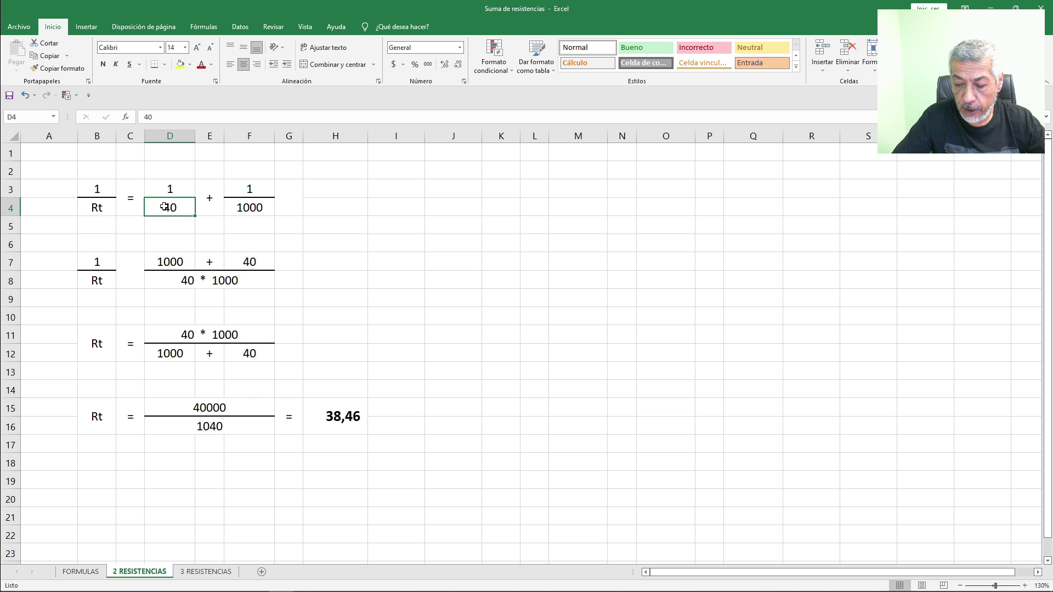
pyautogui.write('40')
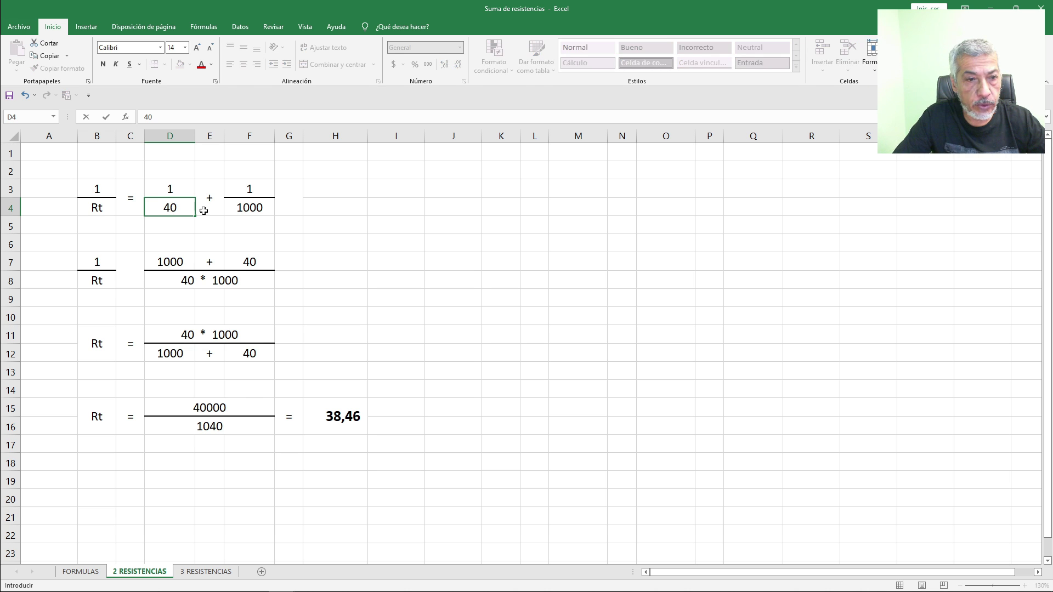
pyautogui.click(237, 207)
pyautogui.write('60')
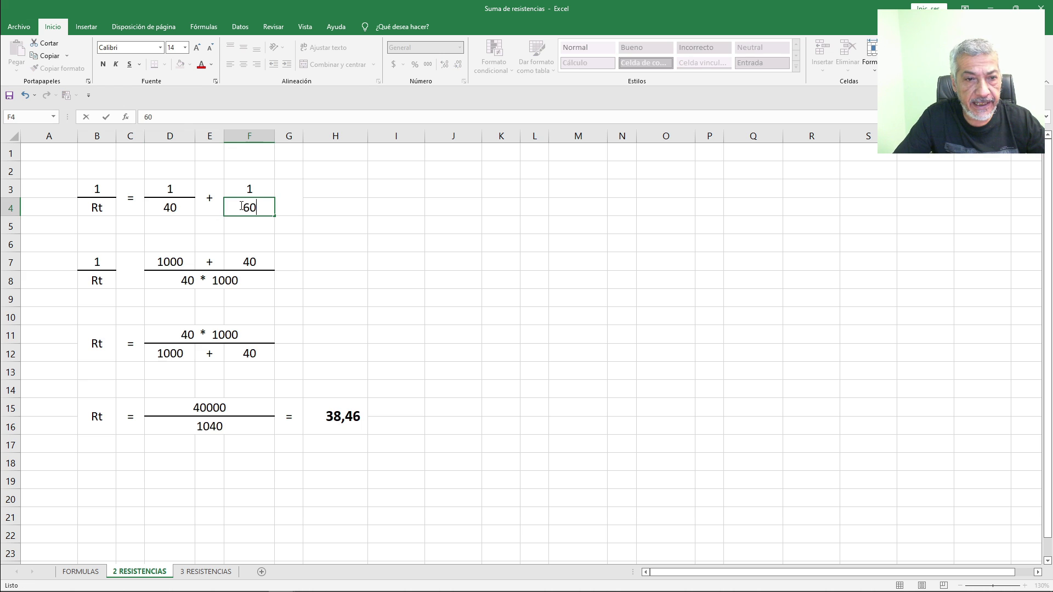
pyautogui.press('Return')
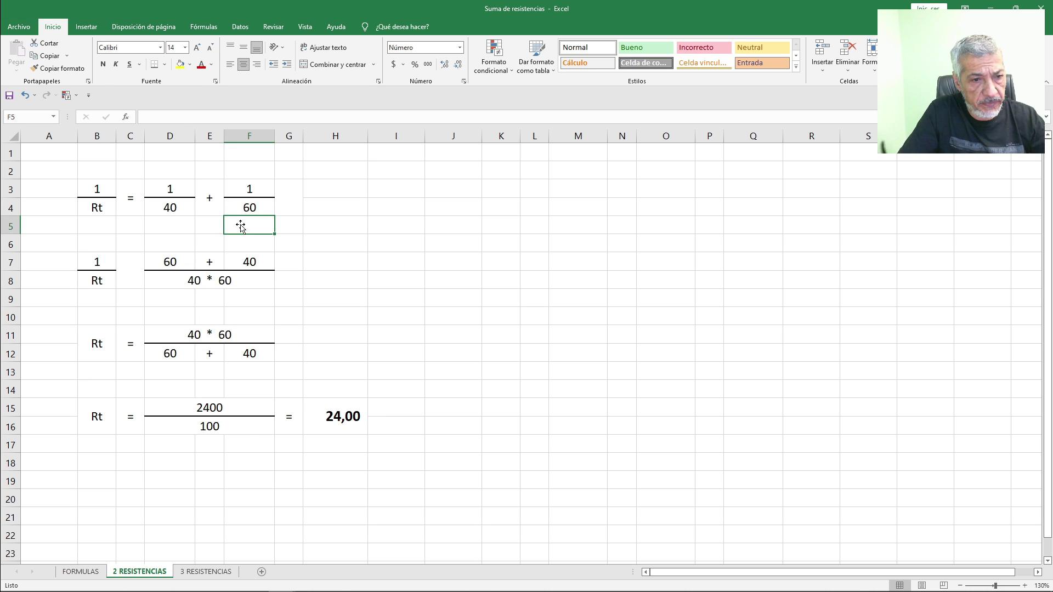
pyautogui.click(176, 205)
pyautogui.click(331, 416)
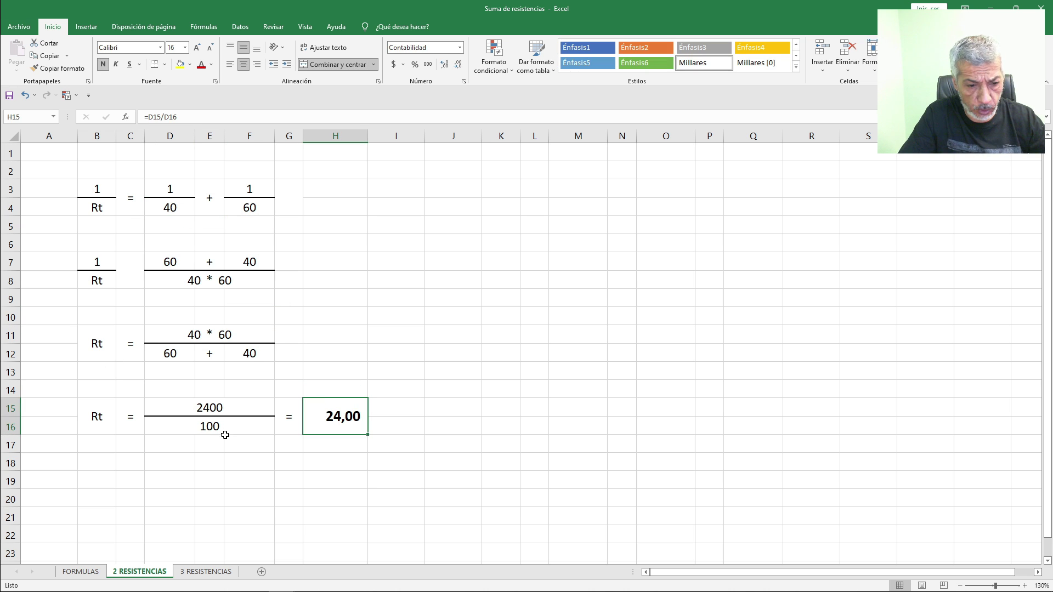
# Step: Open the 3 RESISTENCIAS sheet and select the first resistance value in D4
pyautogui.click(210, 571)
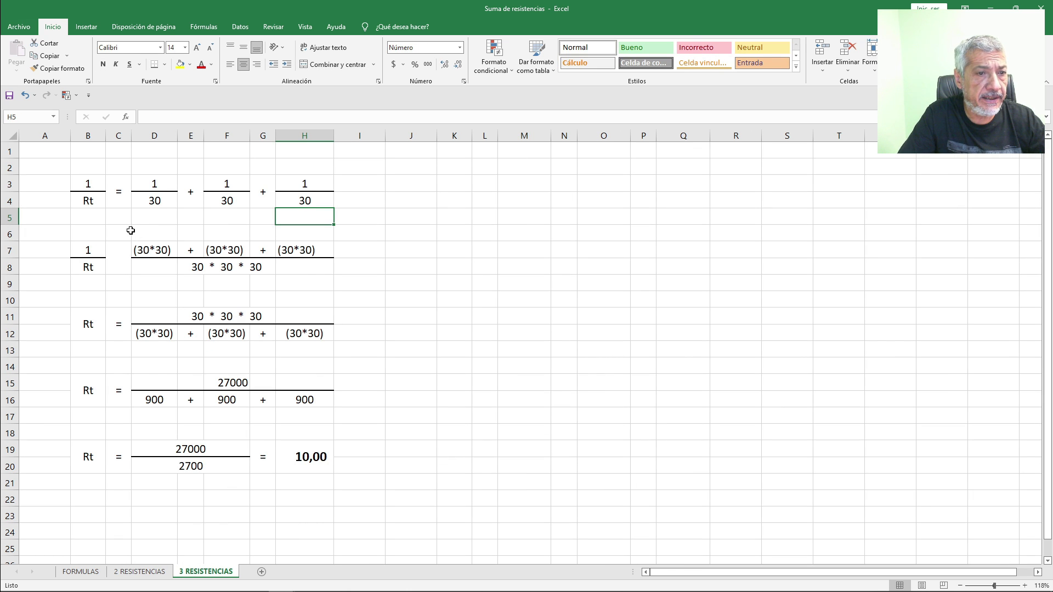
pyautogui.click(151, 201)
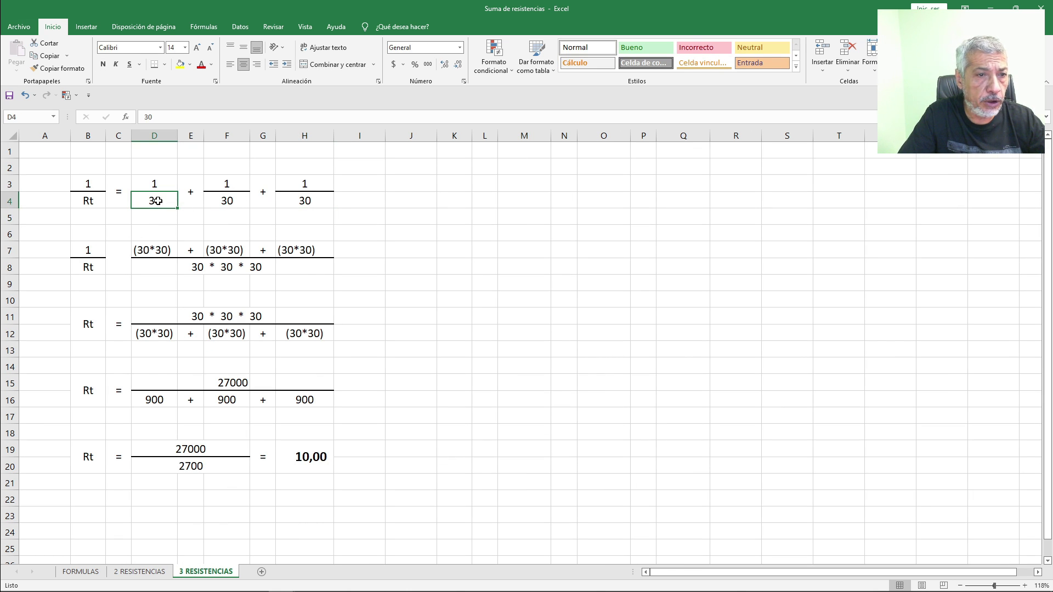